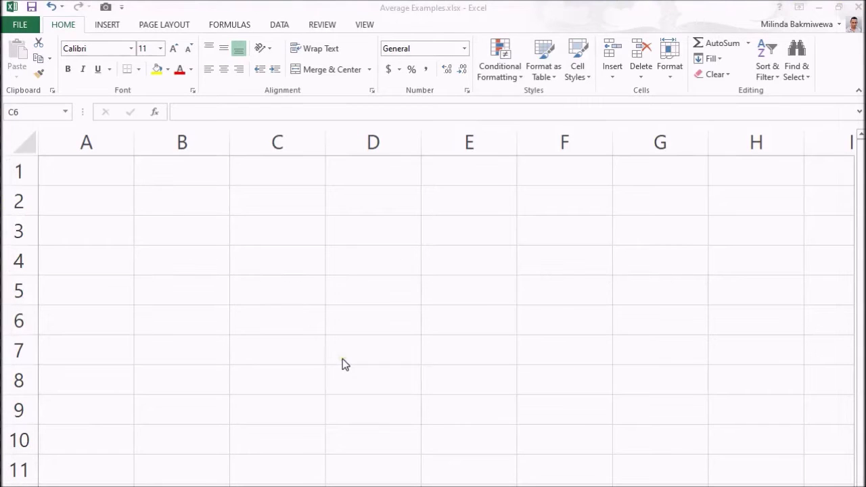
- Enter =AVERAGE(78, 91, 85, 88) in D4 so it shows 85.5
click(352, 268)
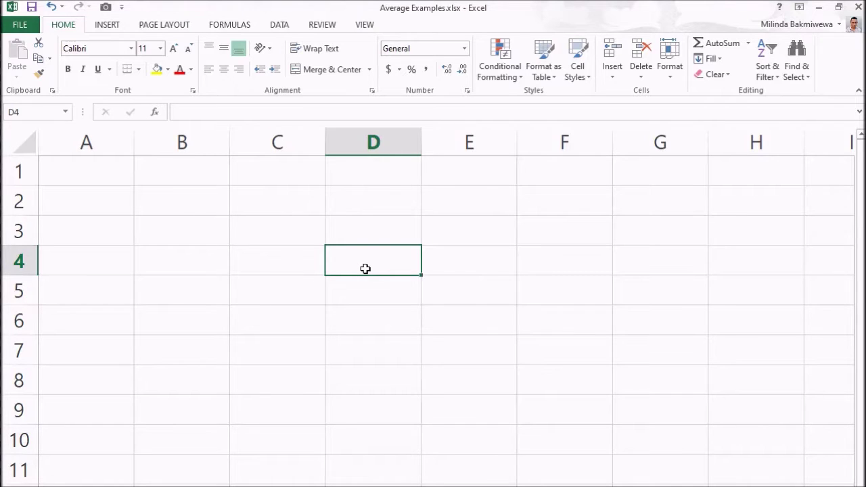
text(=)
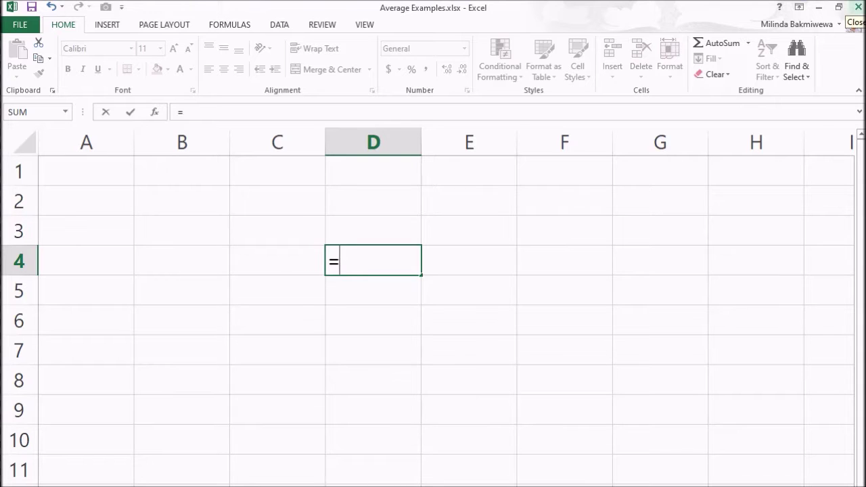
text(AVERAGE()
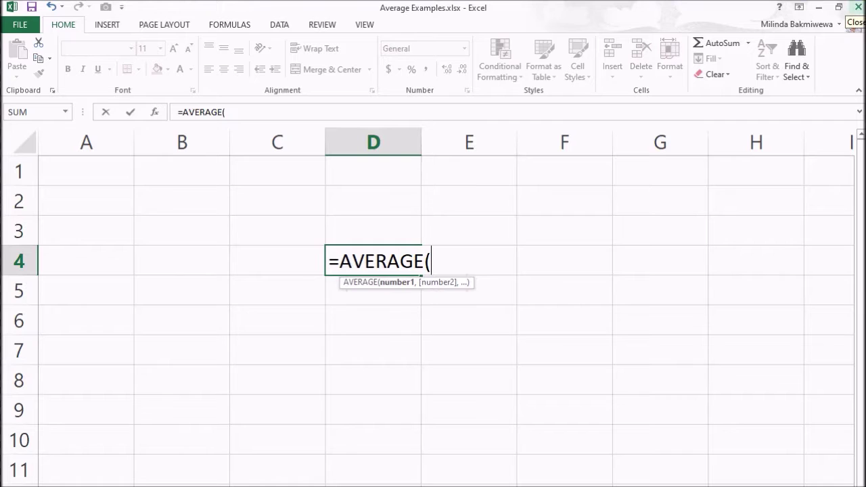
text(78)
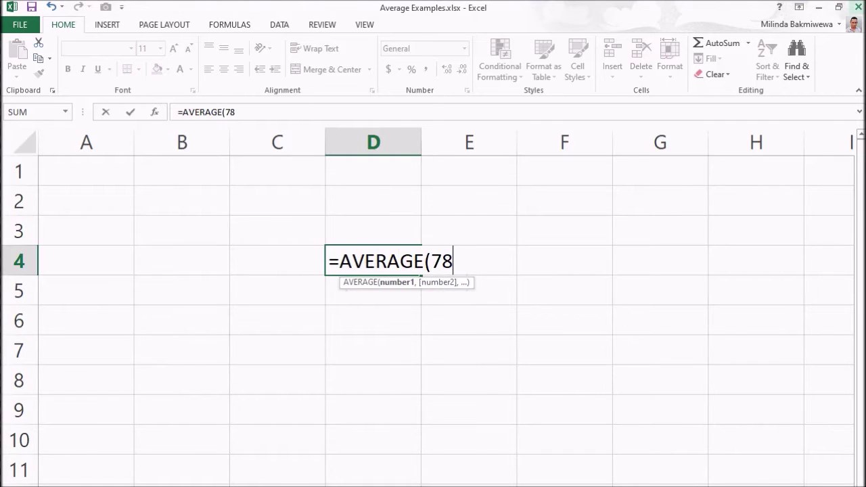
text(, 91, 85)
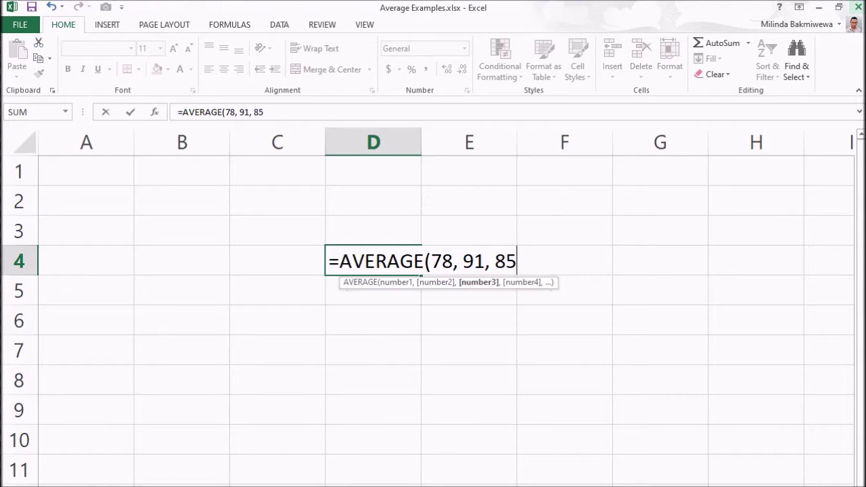
text(, 88))
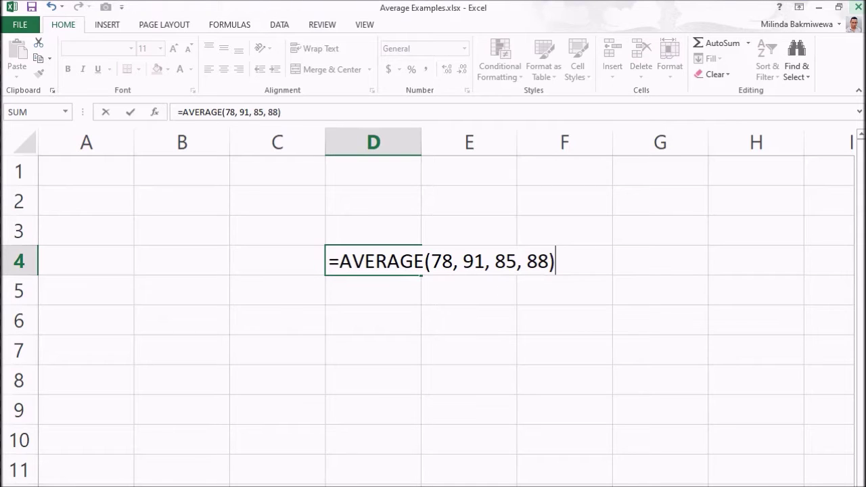
key(Return)
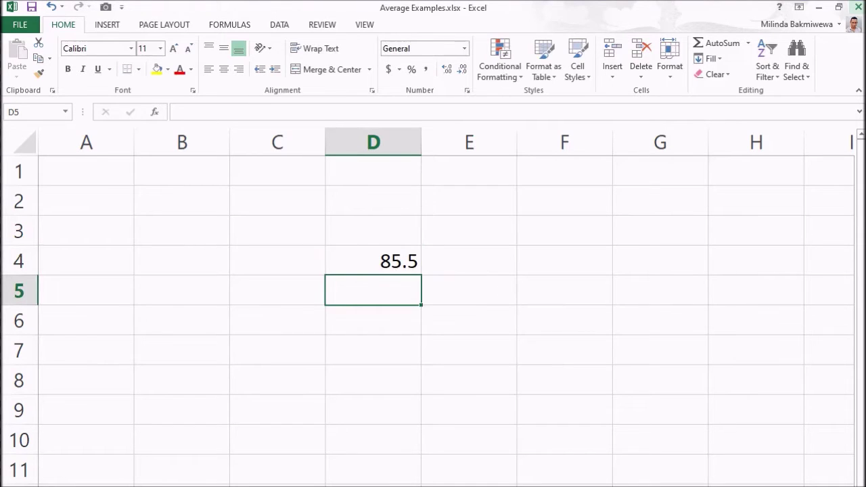
- Copy the D4 average formula into D5
click(373, 261)
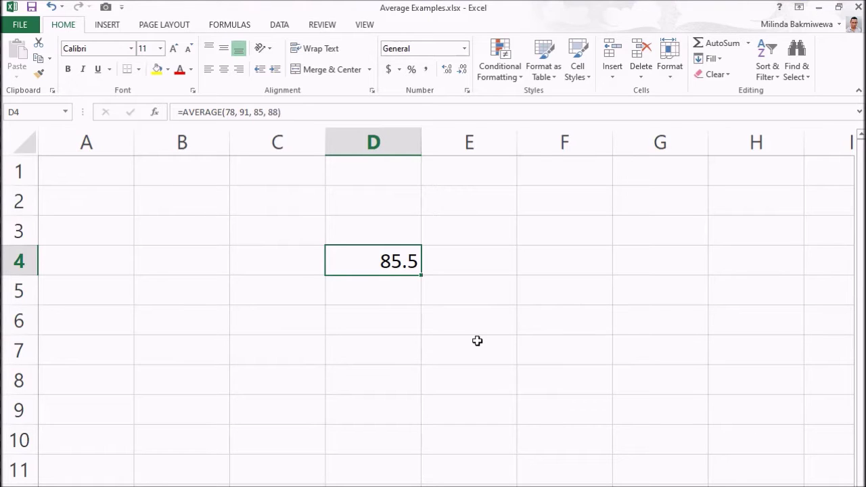
key(ctrl+c)
key(Down)
key(Return)
- Rewrite 78 as 70+8 in D5's formula and compare it with D4
key(F2)
key(Home)
key(Right)
key(Right)
key(Right)
key(Right)
key(Right)
key(Right)
key(Right)
key(Right)
key(Right)
key(Right)
key(Right)
key(Right)
key(Right)
key(Left)
key(Left)
key(shift+Left)
text(0)
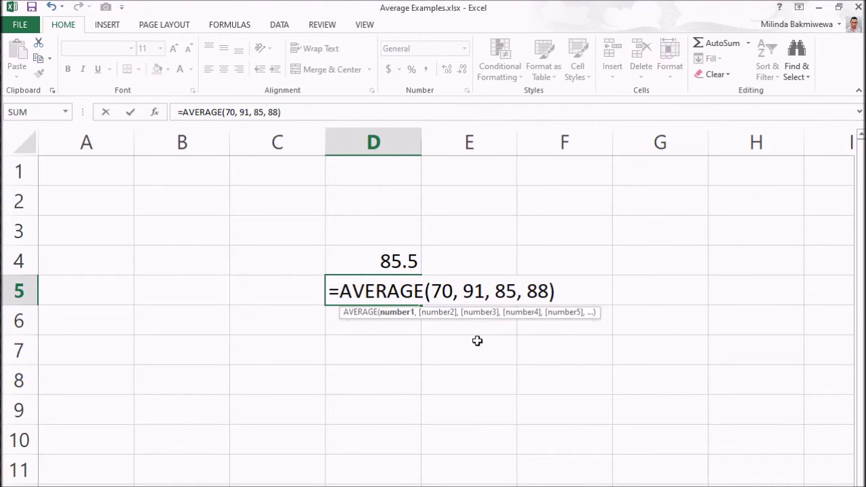
text(+8)
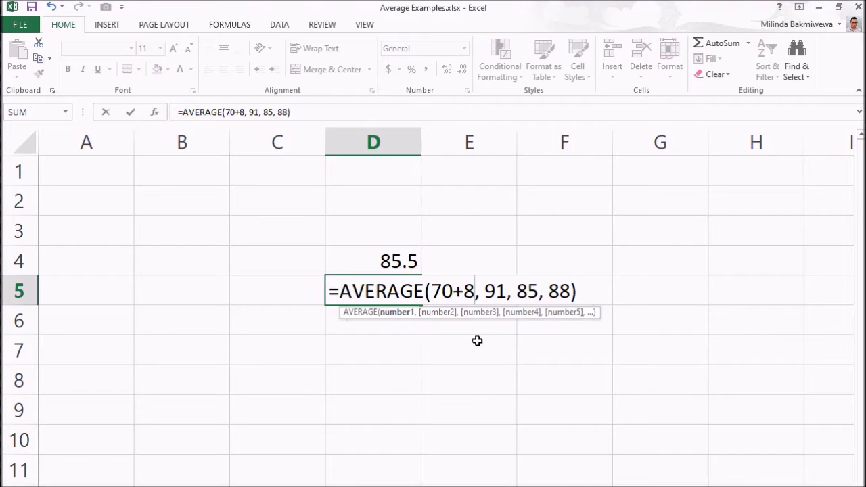
key(Return)
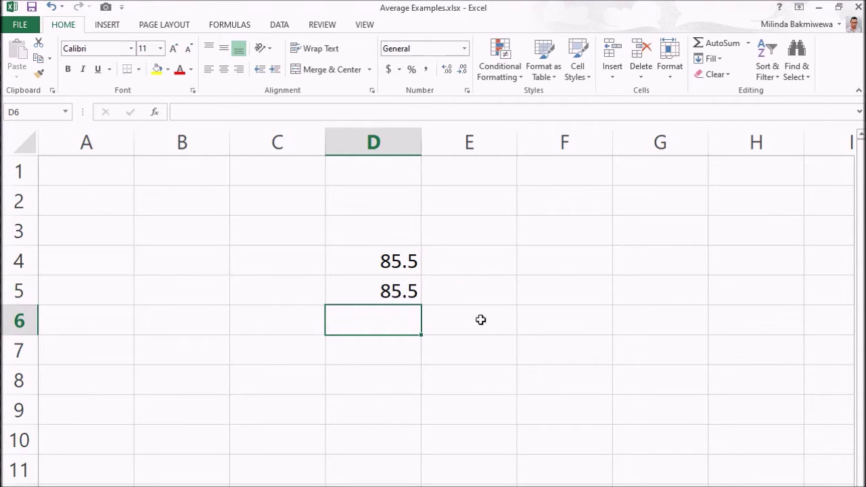
click(414, 264)
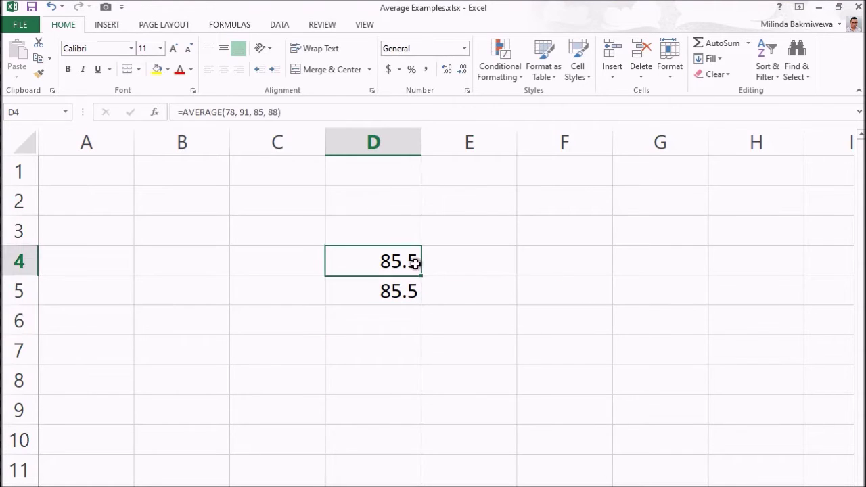
click(375, 289)
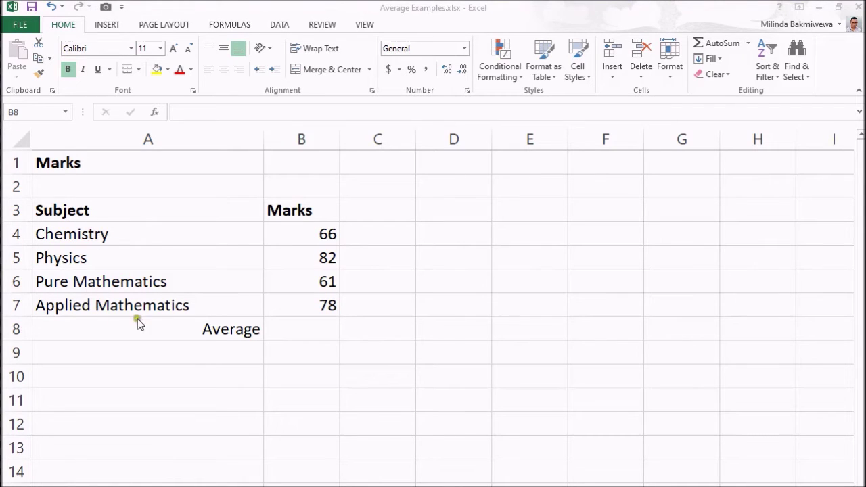
click(301, 335)
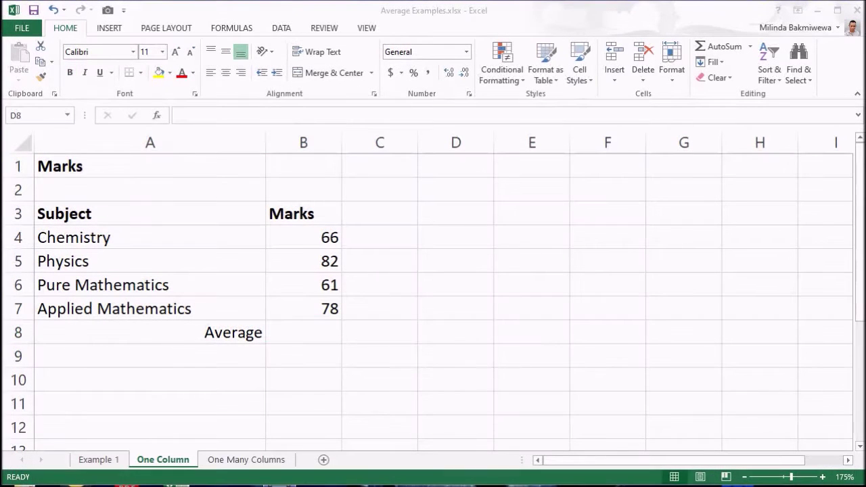
click(300, 329)
drag(342, 237, 343, 323)
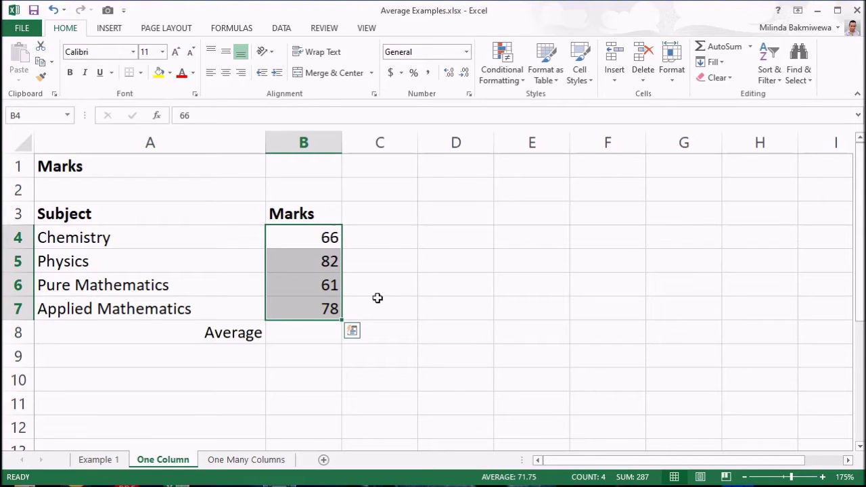
click(324, 335)
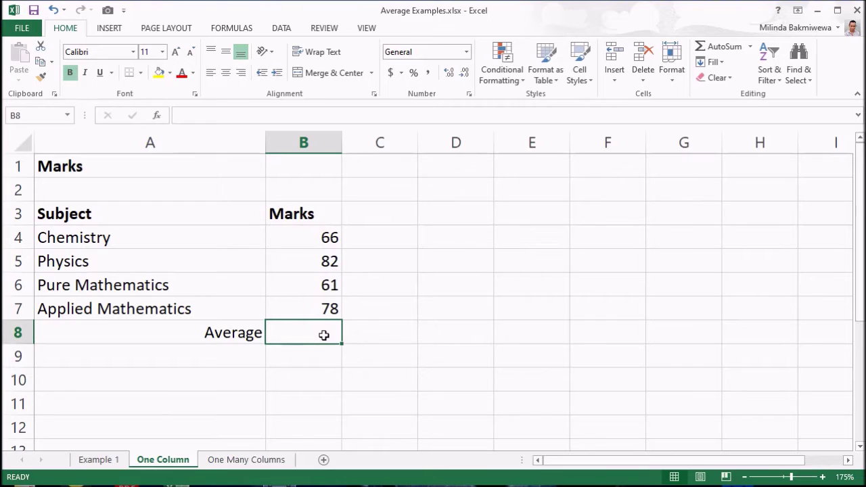
click(331, 245)
drag(320, 236, 318, 311)
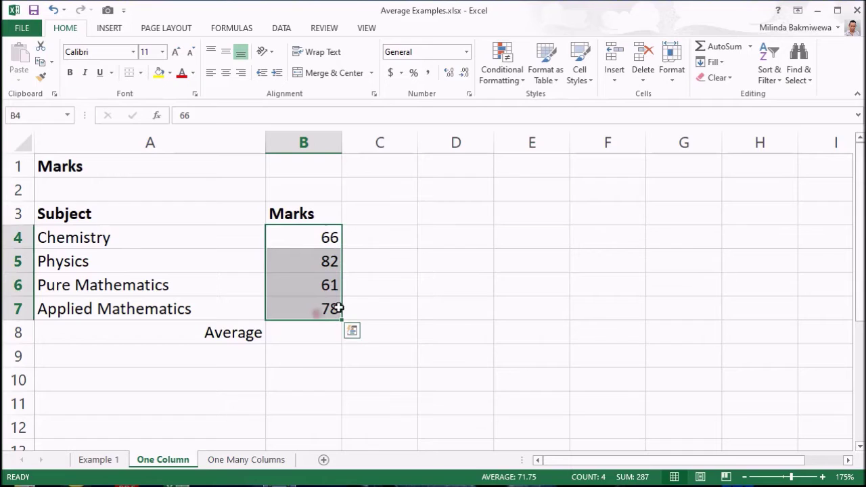
click(750, 46)
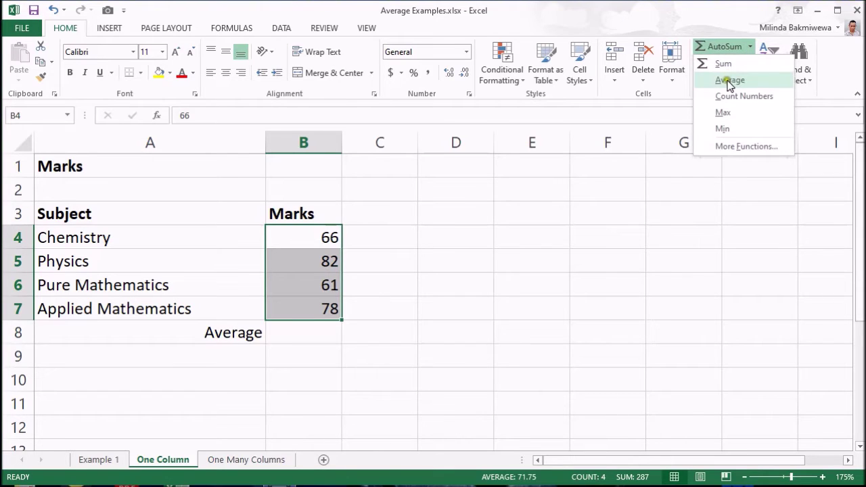
click(748, 81)
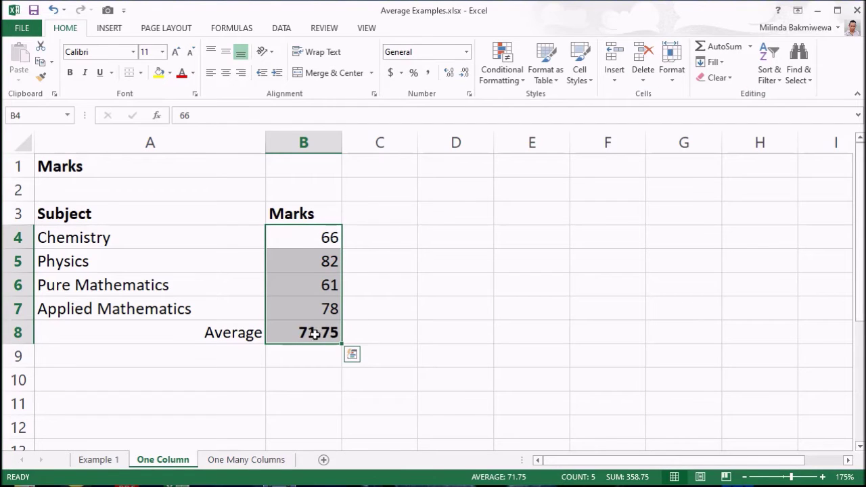
key(Down)
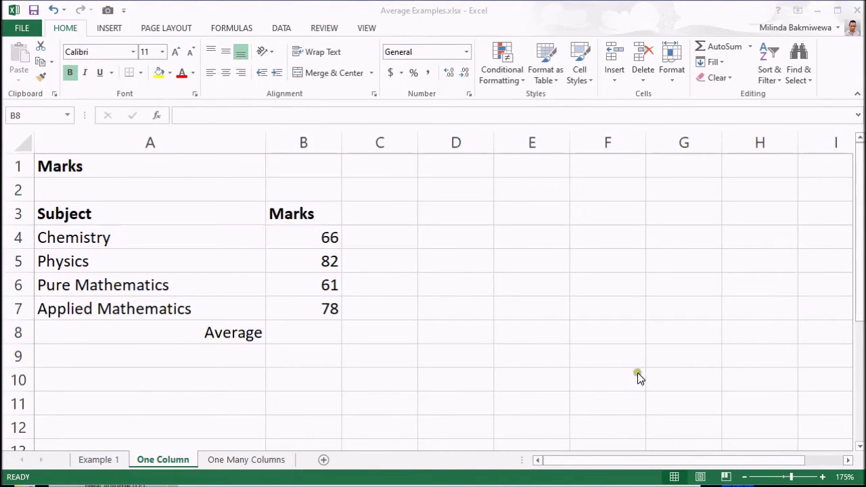
- Insert =AVERAGE(B4:B7) in B8 with AutoSum Average, giving 71.75
click(320, 332)
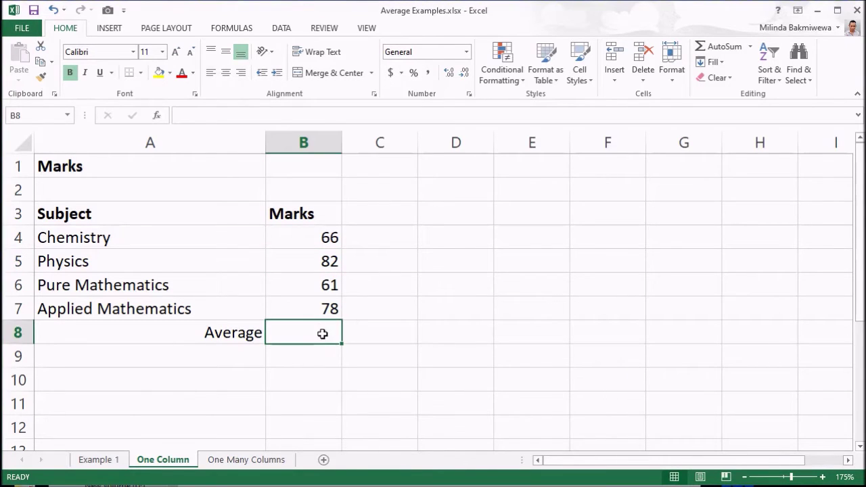
click(749, 46)
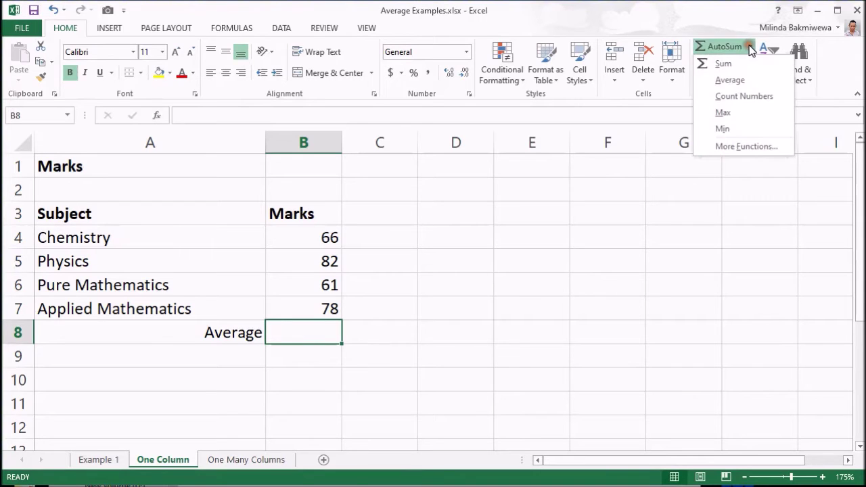
click(736, 84)
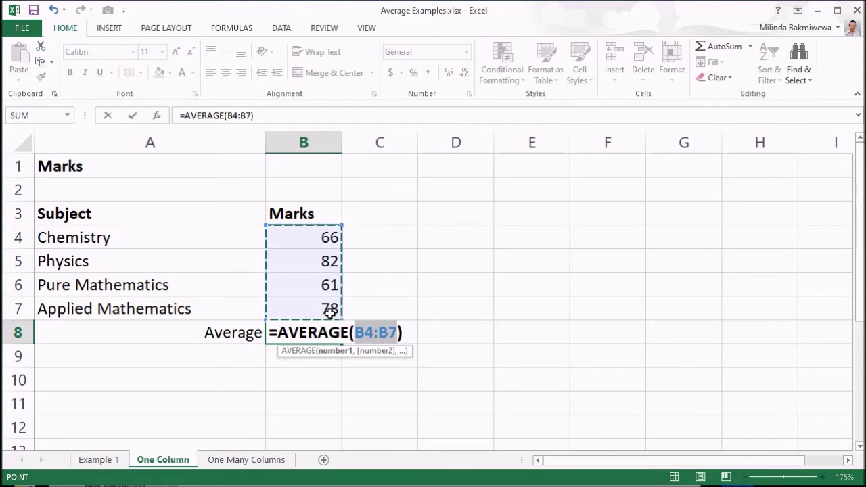
drag(303, 237, 332, 308)
click(388, 237)
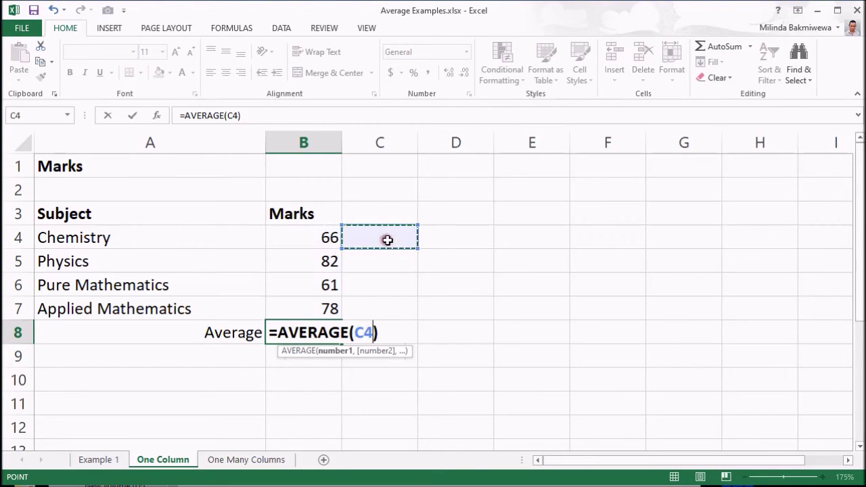
drag(318, 232, 321, 309)
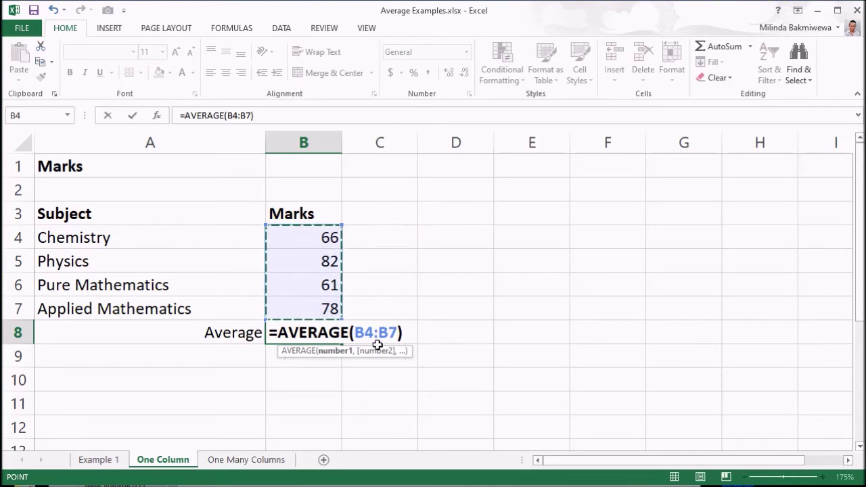
key(Return)
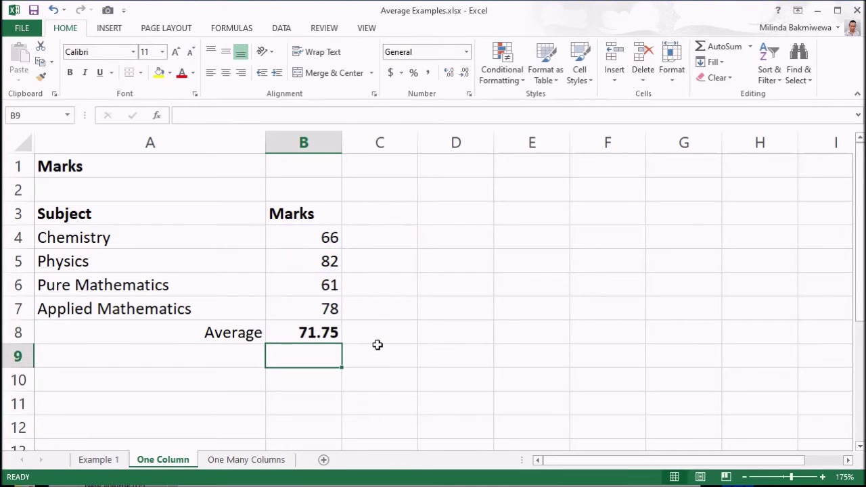
- Inspect B8's =AVERAGE(B4:B7) formula, highlighting the function name and range, leaving it unchanged
click(314, 333)
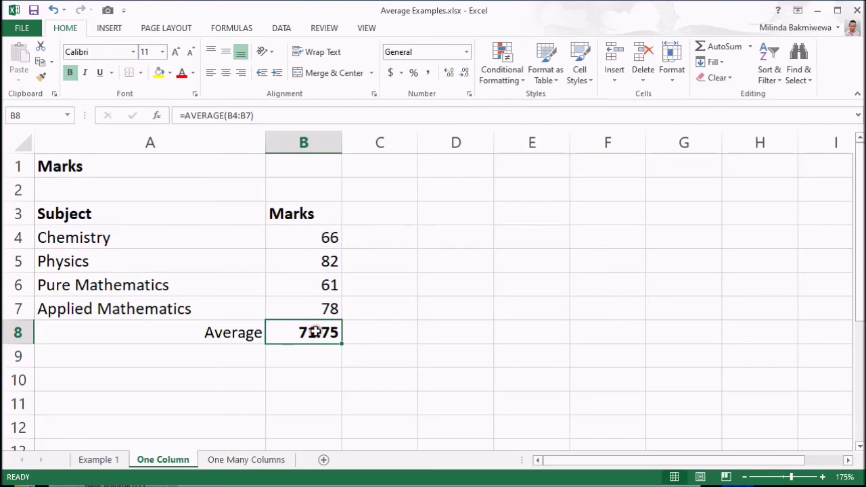
click(264, 115)
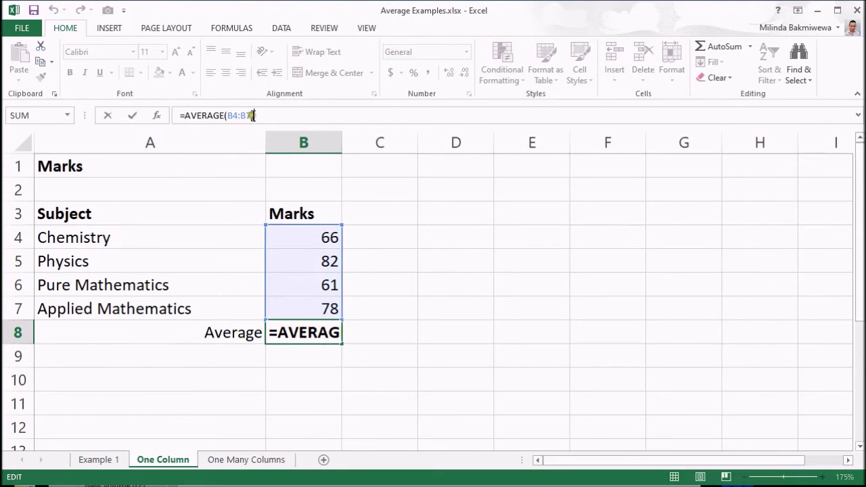
click(308, 333)
double_click(308, 332)
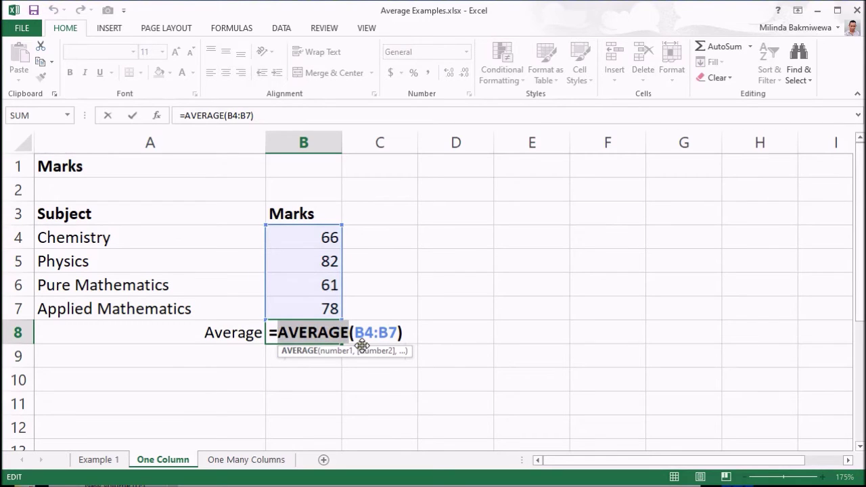
drag(354, 332, 399, 332)
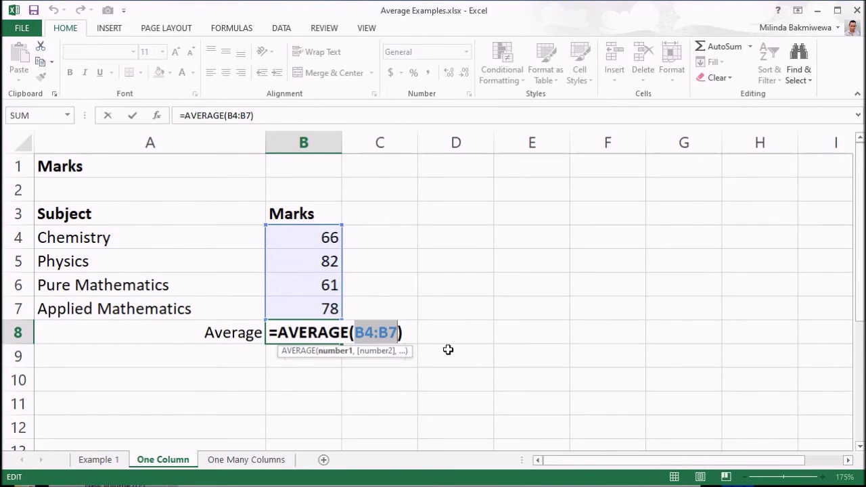
key(Return)
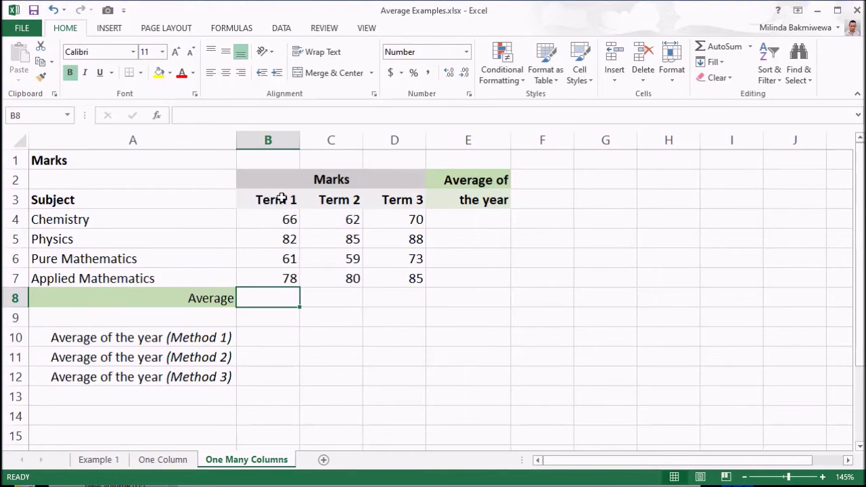
drag(283, 198, 280, 279)
drag(338, 200, 335, 279)
drag(400, 199, 392, 287)
click(281, 295)
click(318, 297)
click(381, 300)
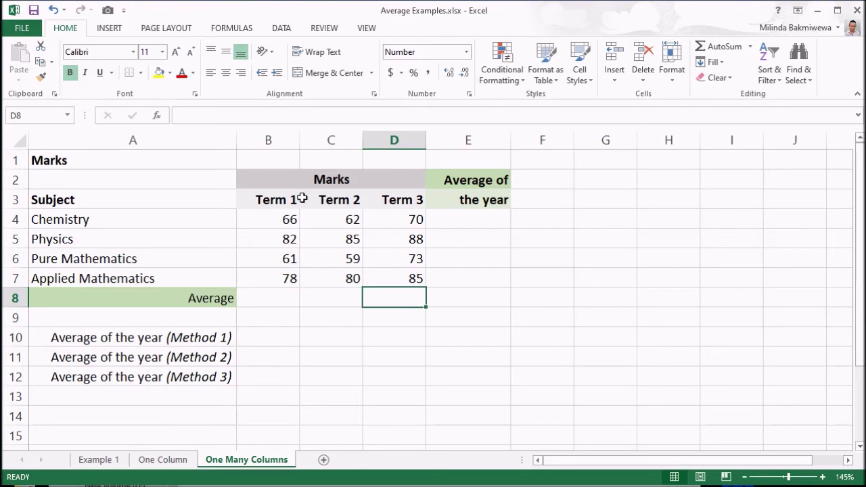
click(270, 301)
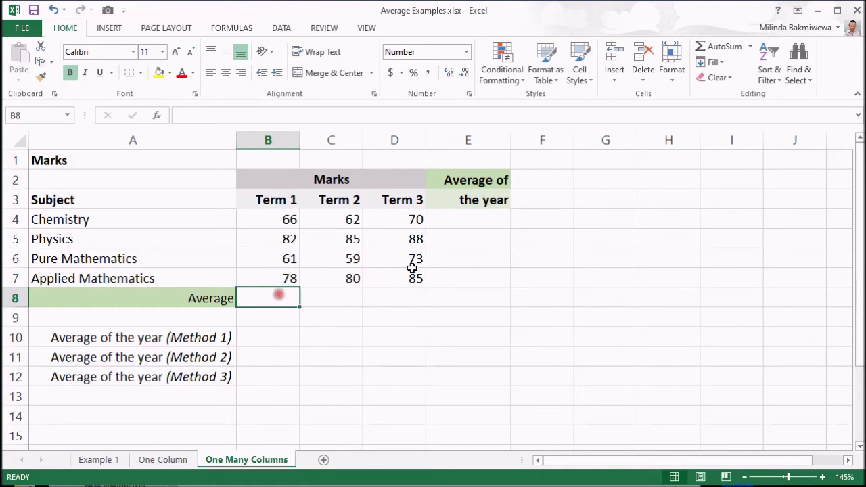
- Add the Term 1 average, 71.75, in B8 with AutoSum Average
click(750, 47)
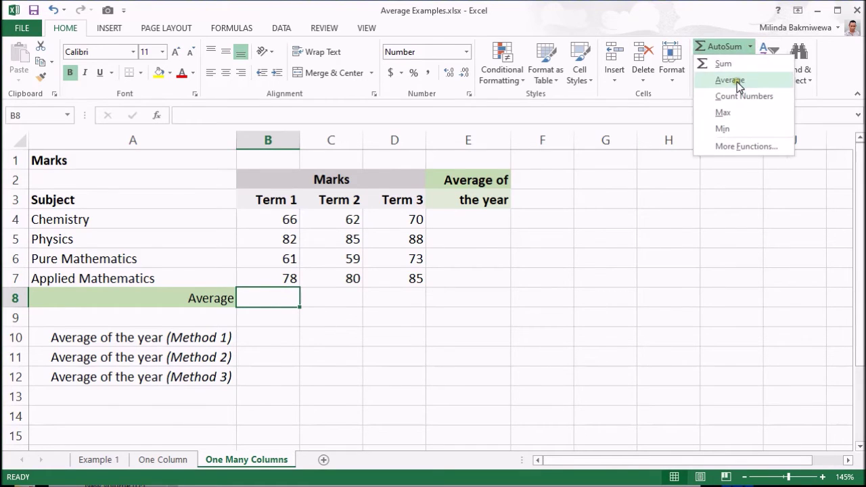
click(737, 82)
key(Return)
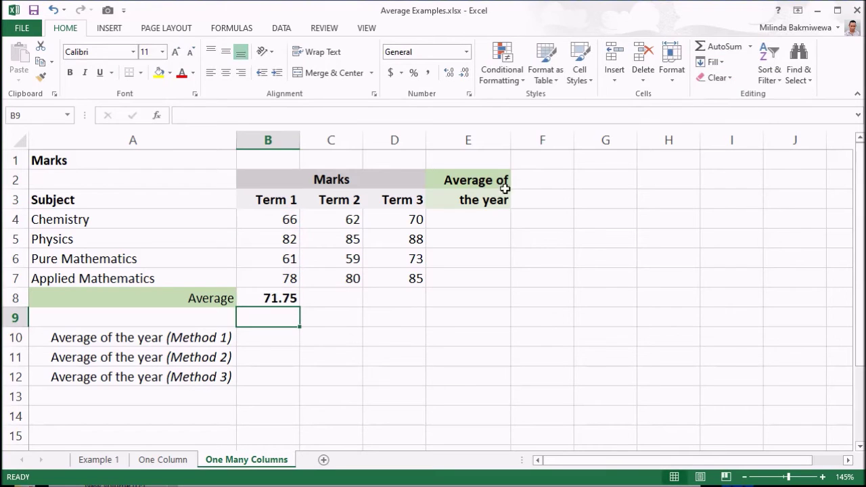
- Average the Term 2 and Term 3 marks into C8 and D8, giving 71.50 and 79.00
drag(342, 221, 402, 271)
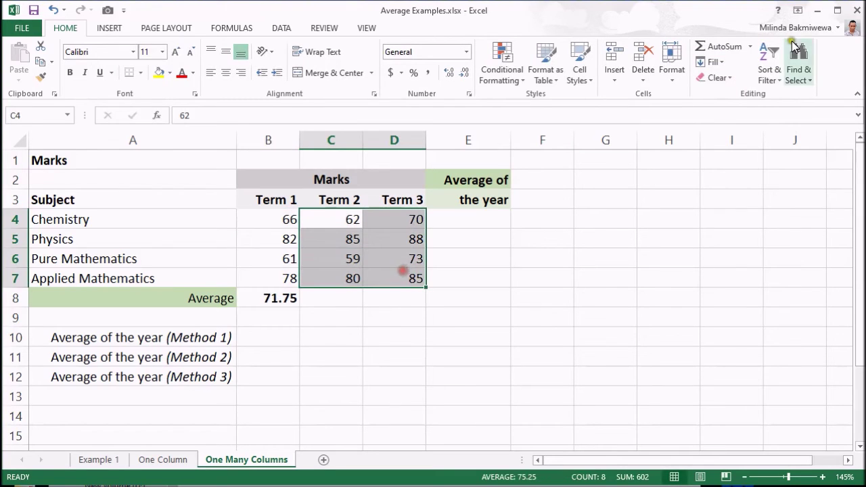
click(750, 47)
click(745, 79)
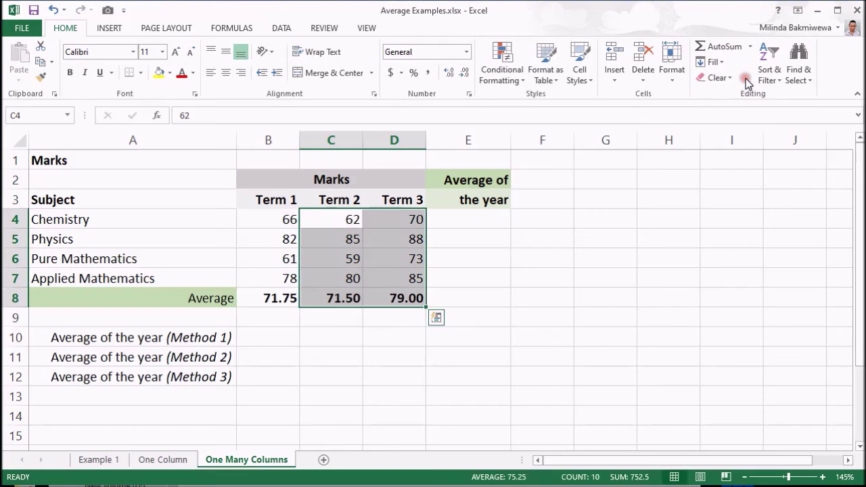
key(Down)
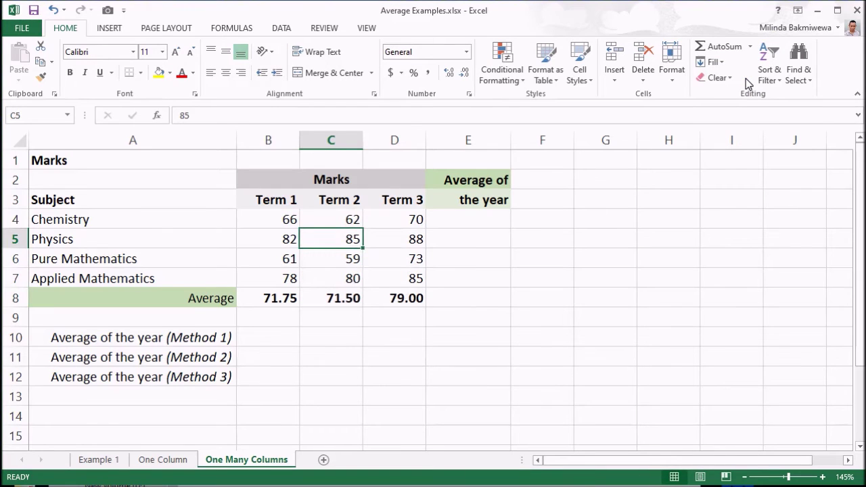
key(Down)
key(Down)
key(Down)
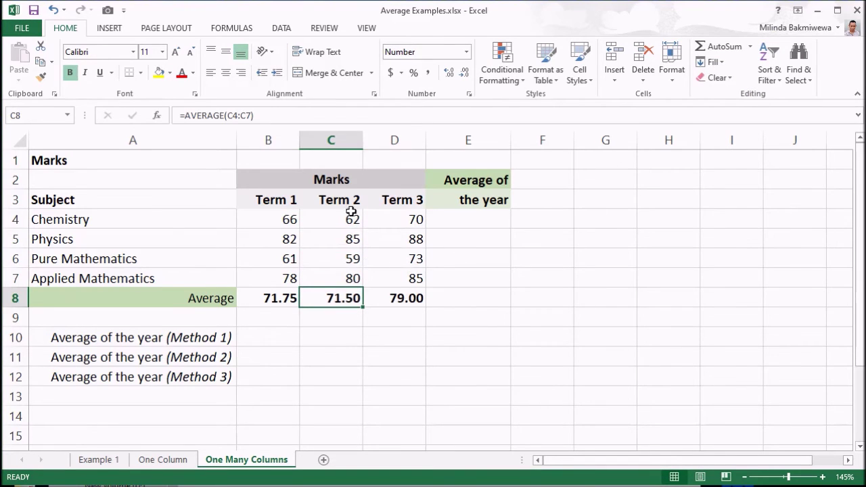
click(42, 222)
click(15, 219)
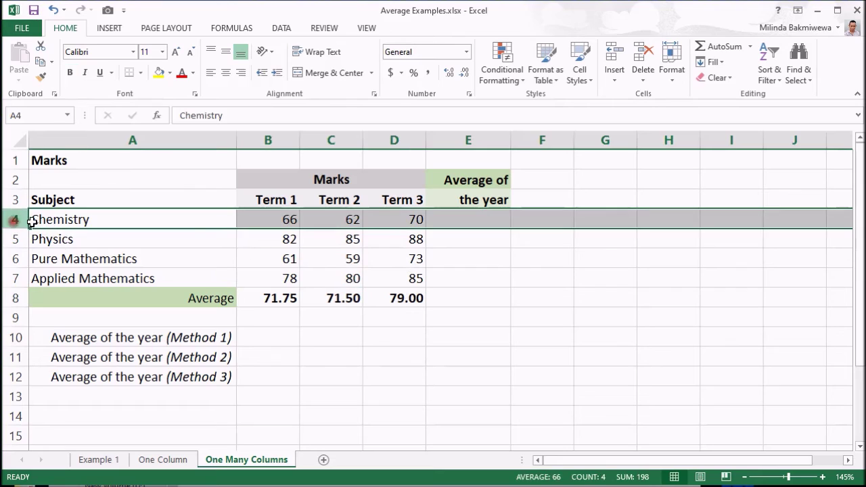
- Put Chemistry's yearly average =AVERAGE(B4:D4) in E4, giving 66.00
click(477, 220)
drag(280, 238, 396, 238)
click(456, 236)
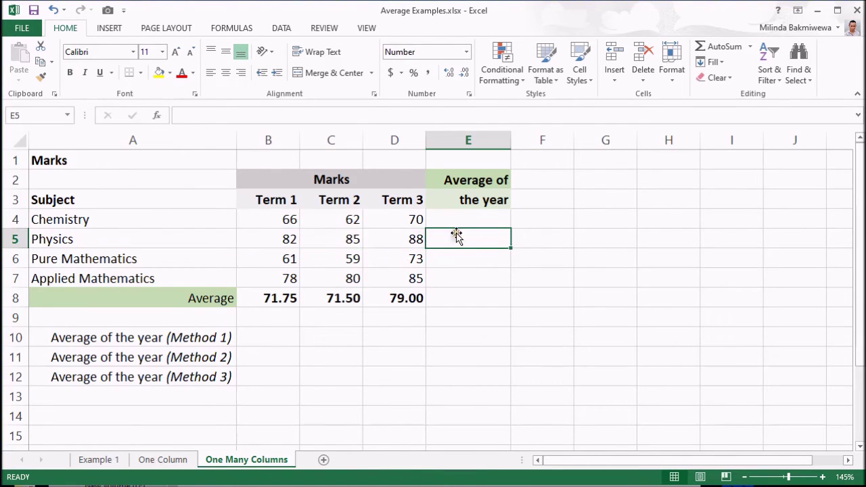
click(454, 217)
drag(291, 220, 420, 220)
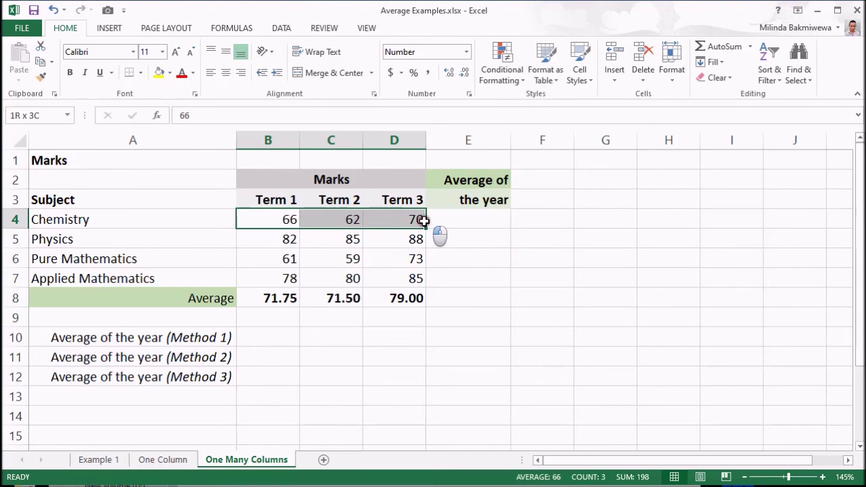
click(750, 46)
click(747, 84)
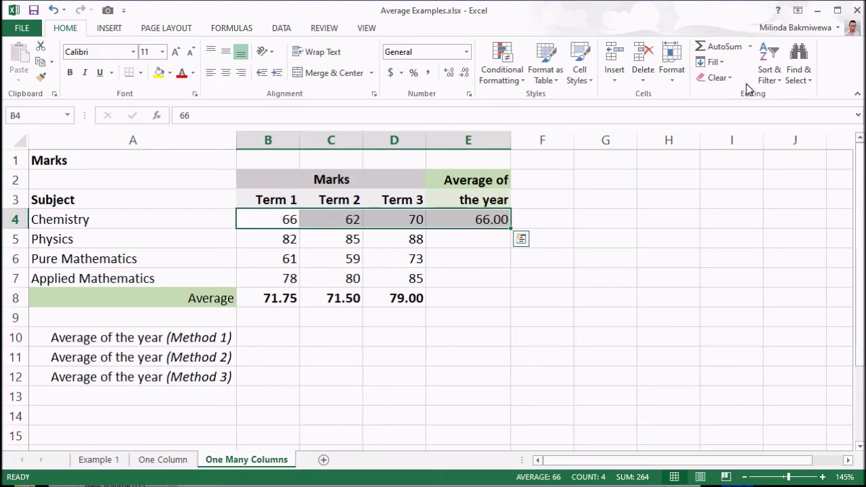
key(Tab)
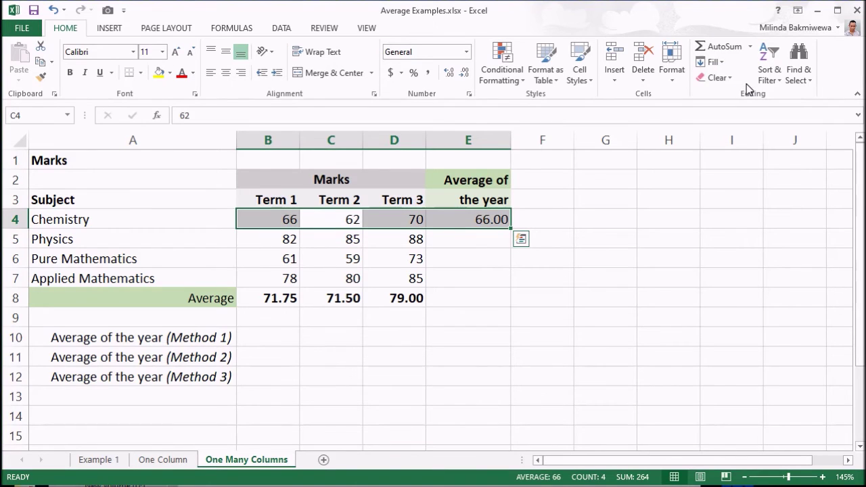
- Fill E4's formula down to E7, then select rows 5–7 and marks B4:D7
click(451, 220)
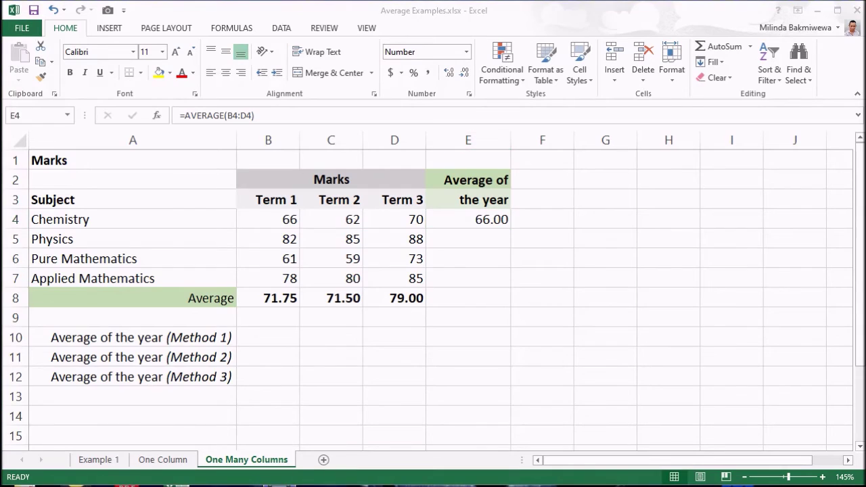
click(461, 223)
drag(511, 240, 513, 287)
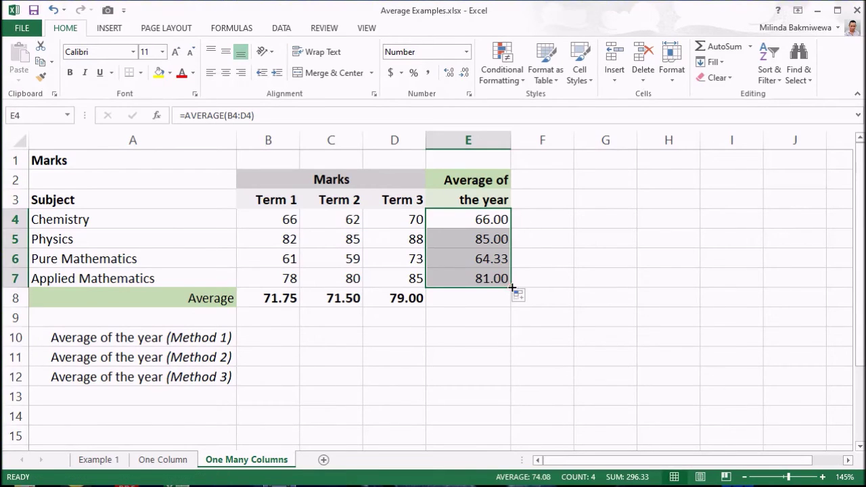
click(10, 239)
click(13, 260)
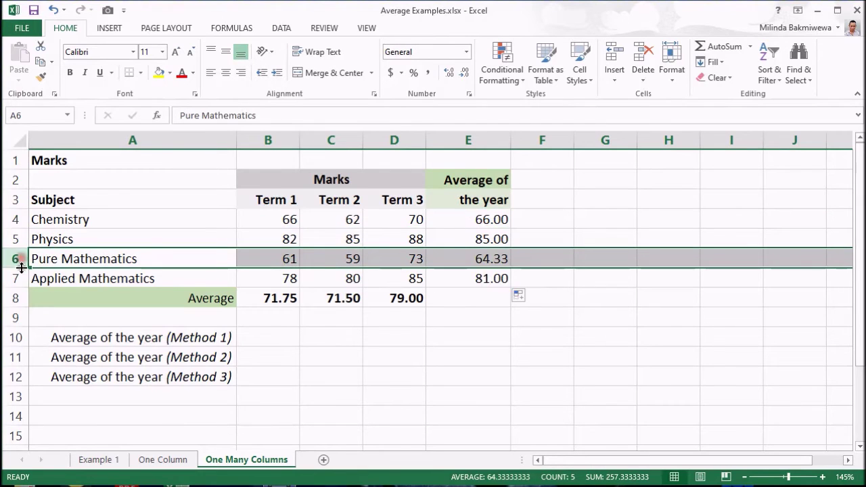
click(17, 277)
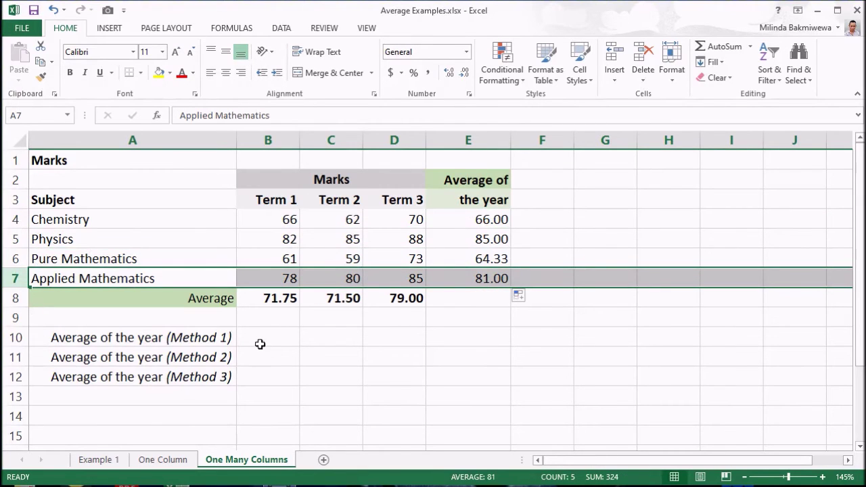
drag(284, 216, 412, 282)
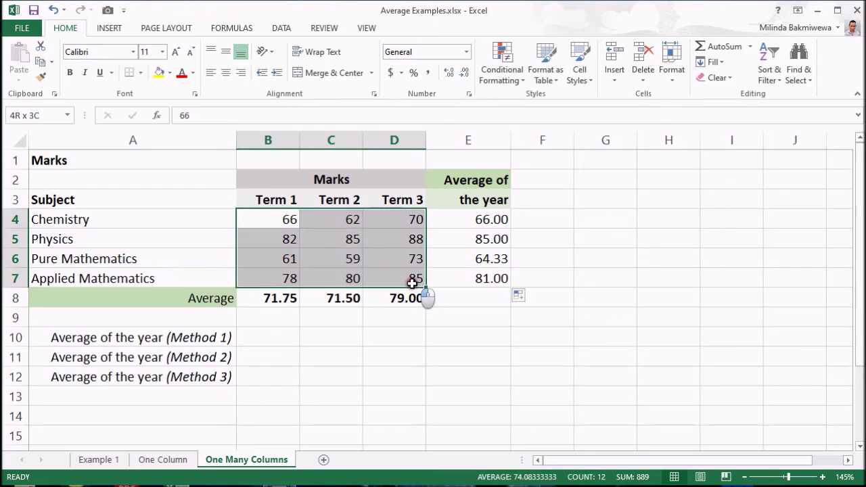
- Enter the Method 1 average =AVERAGE(B4:D7) in B10, giving 74.08
click(282, 345)
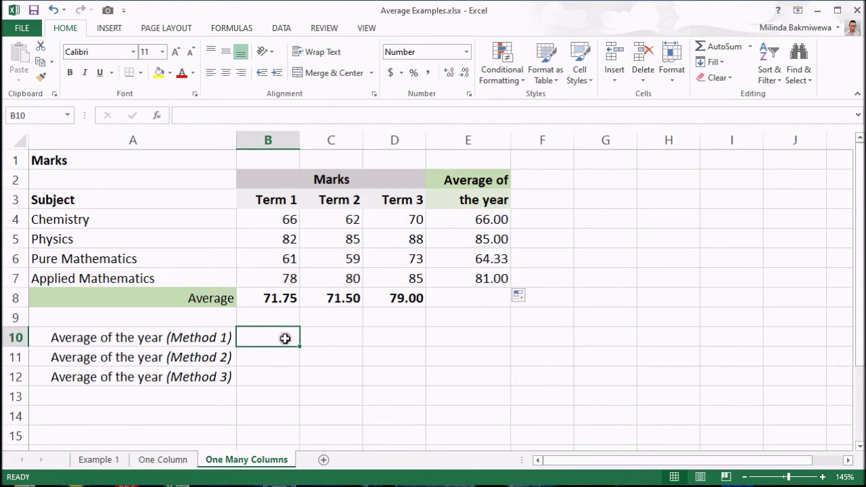
click(750, 46)
click(731, 80)
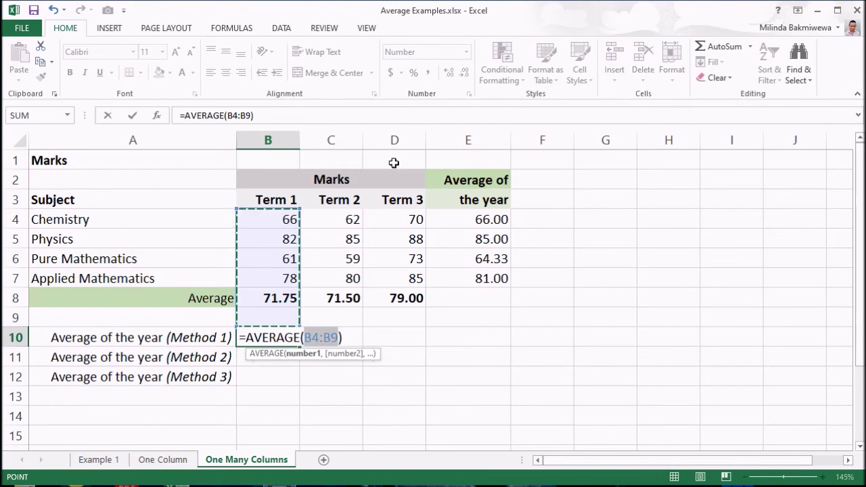
drag(277, 217, 401, 278)
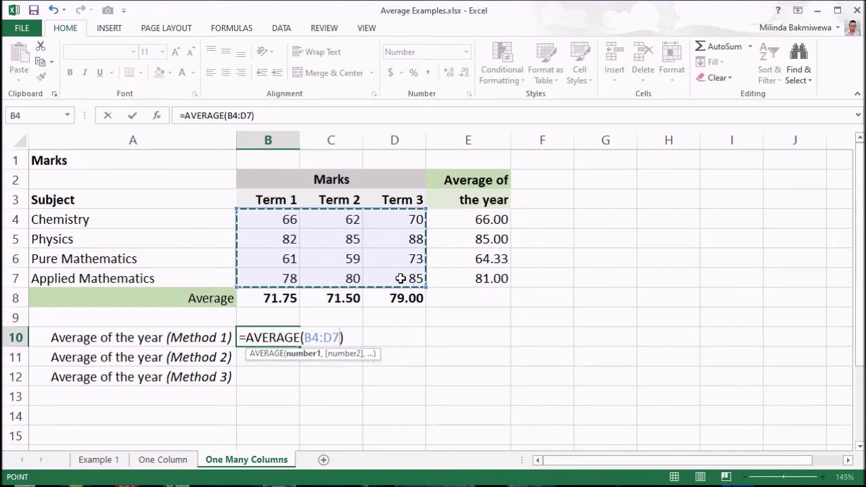
key(Return)
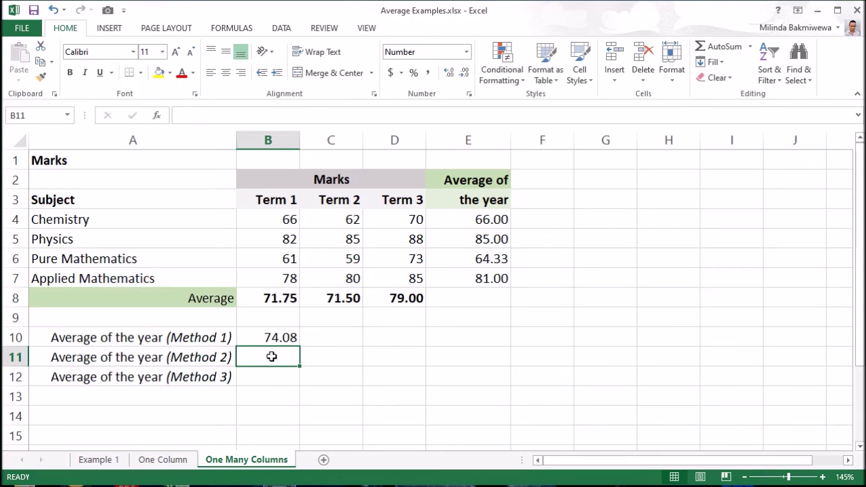
- Enter the Method 2 average =AVERAGE(B8:D8) in B11, giving 74.08
click(750, 46)
click(730, 80)
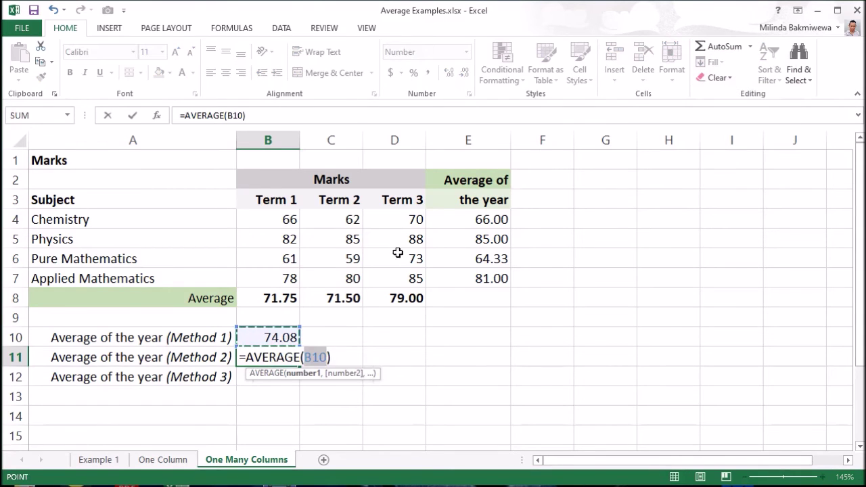
drag(278, 298, 396, 298)
key(Return)
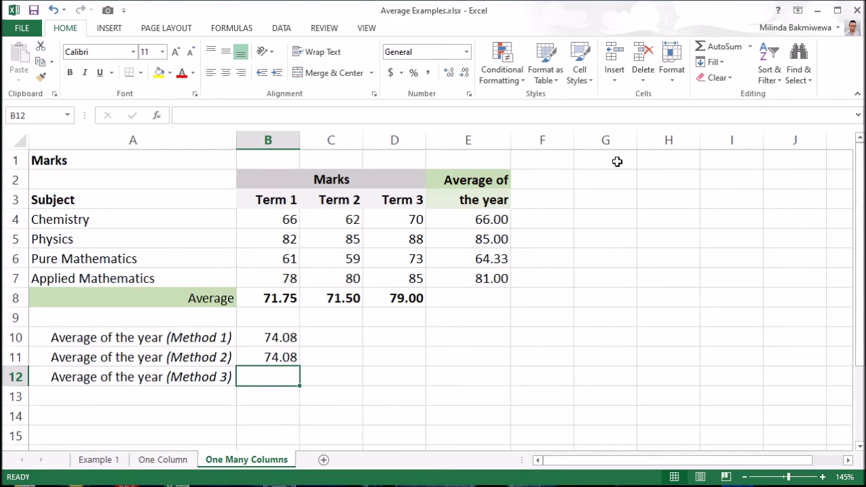
- Enter the Method 3 average =AVERAGE(B8,C8,D8) in B12, giving 74.08
click(269, 373)
click(750, 46)
click(732, 79)
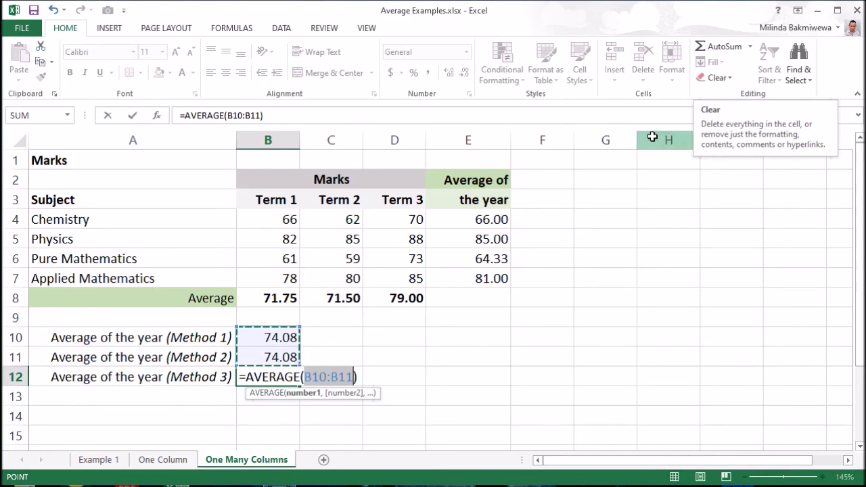
click(280, 296)
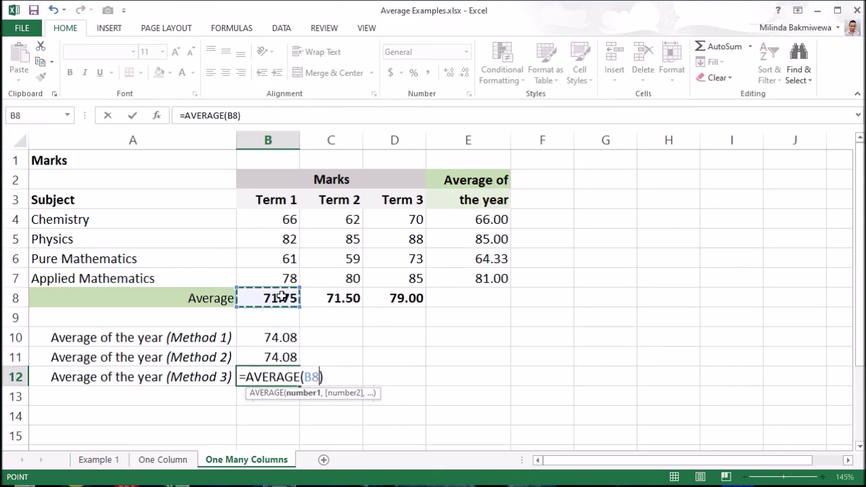
text(,)
click(348, 301)
text(,)
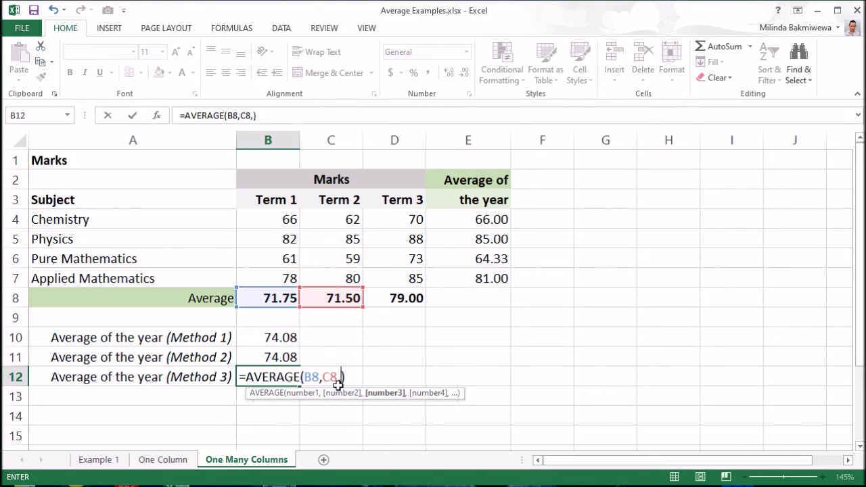
click(405, 299)
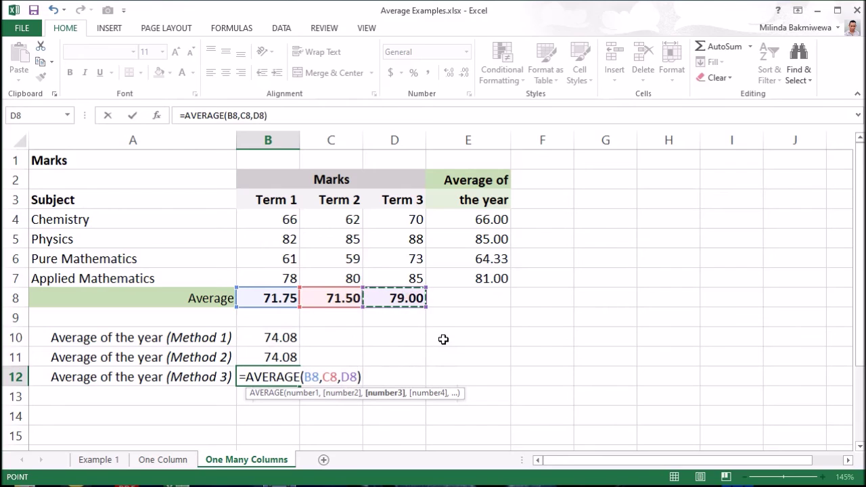
key(Return)
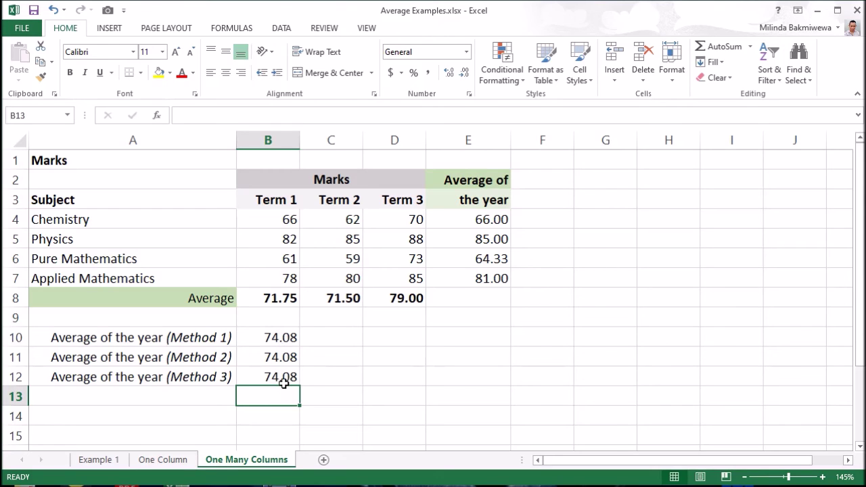
click(287, 341)
double_click(287, 341)
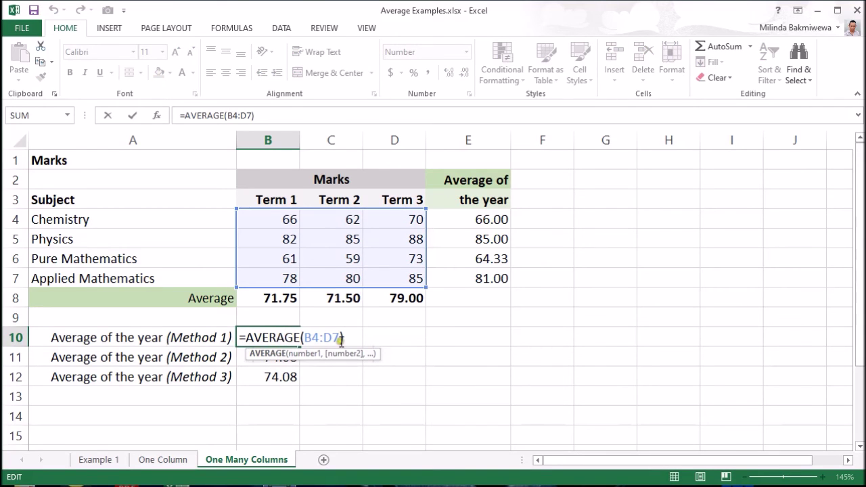
drag(342, 336, 304, 337)
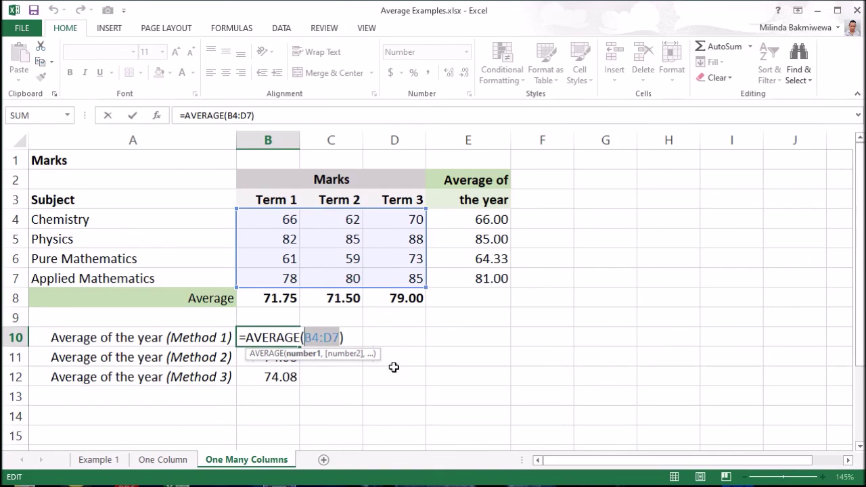
key(Return)
key(F2)
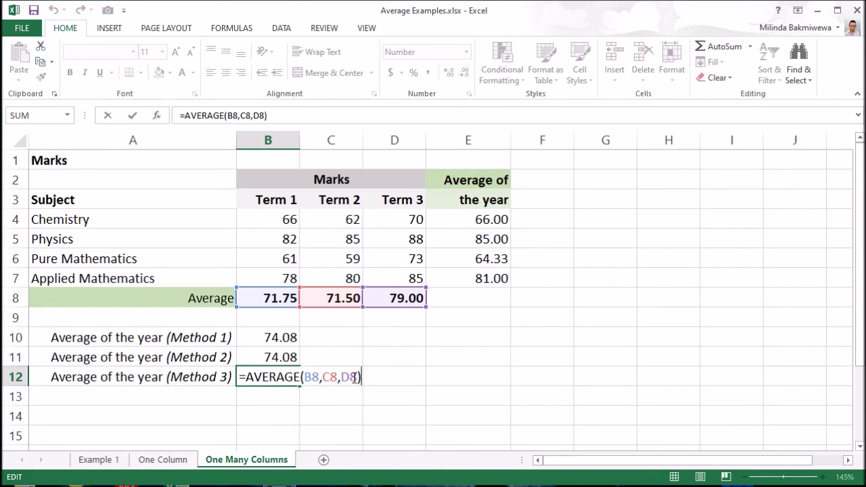
key(Return)
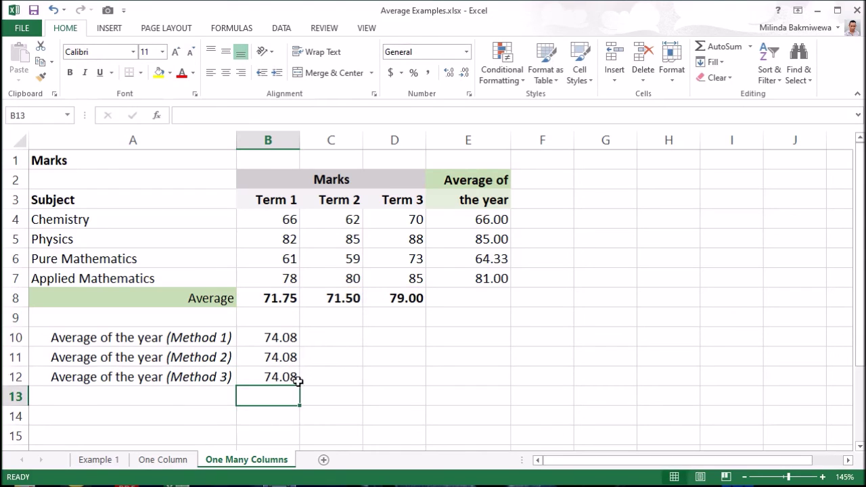